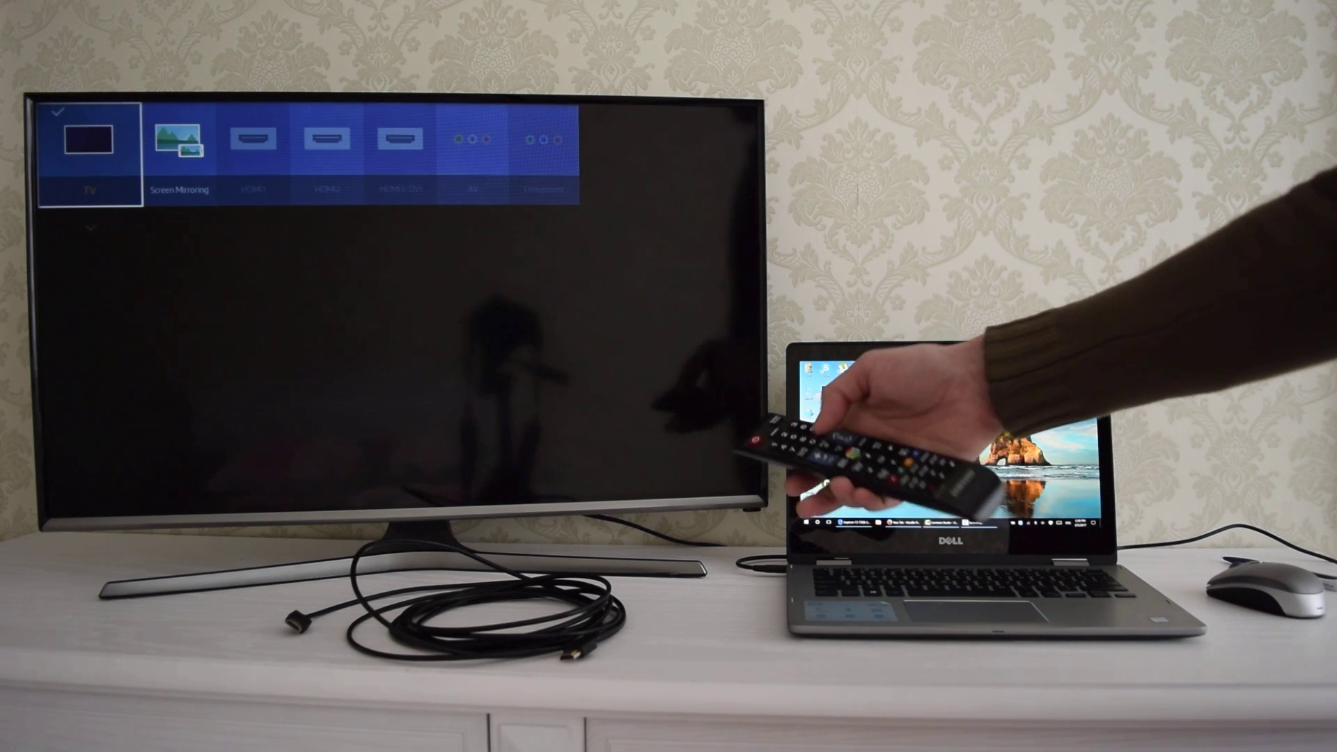
Switch the Samsung TV's input source to Screen Mirroring.
key("Right")
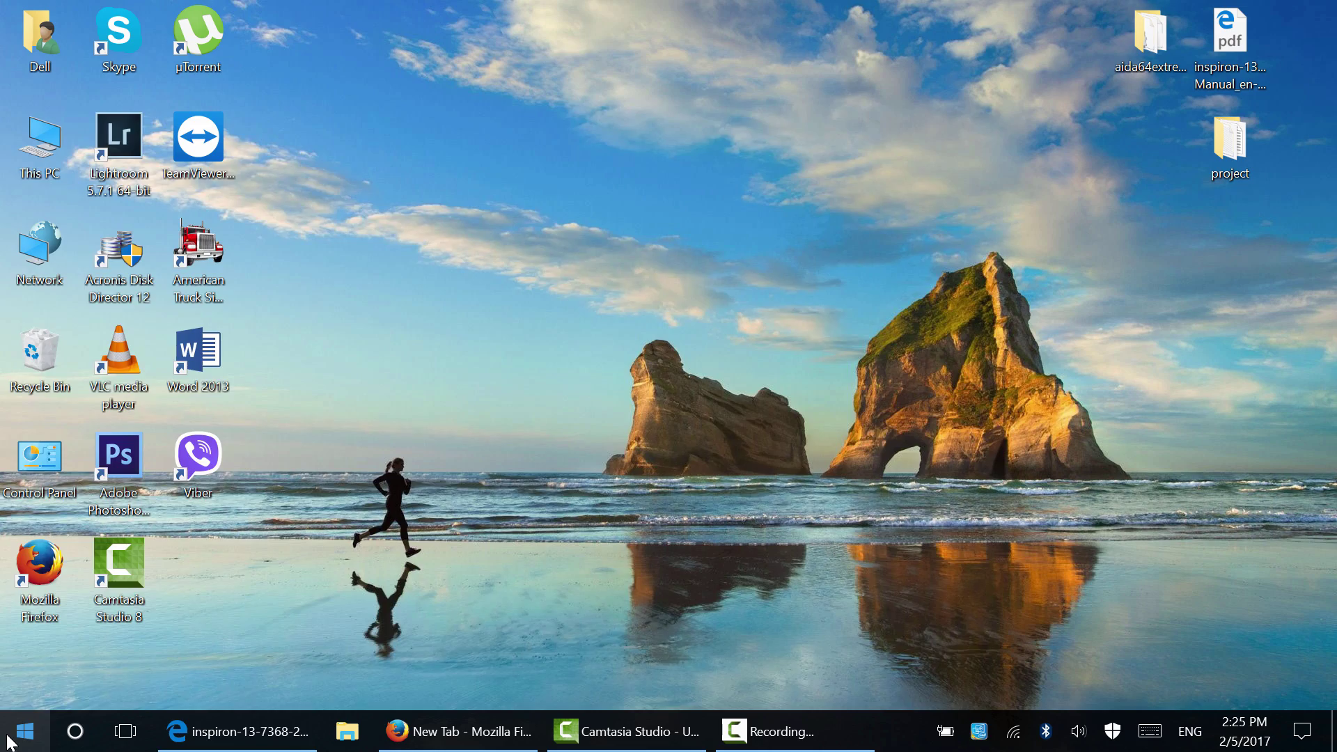
Add [TV] UE32J5500 as a device under Settings > Devices > Connected devices.
left_click(25, 732)
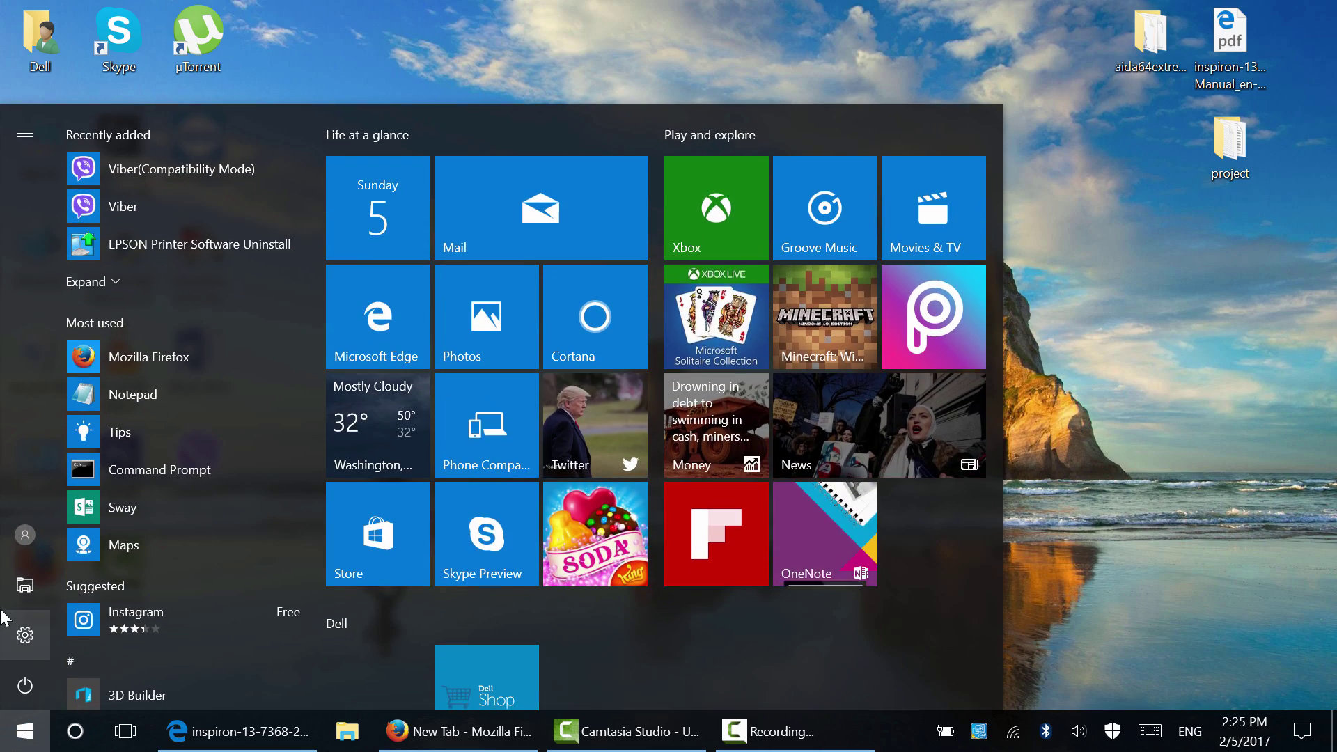
left_click(25, 636)
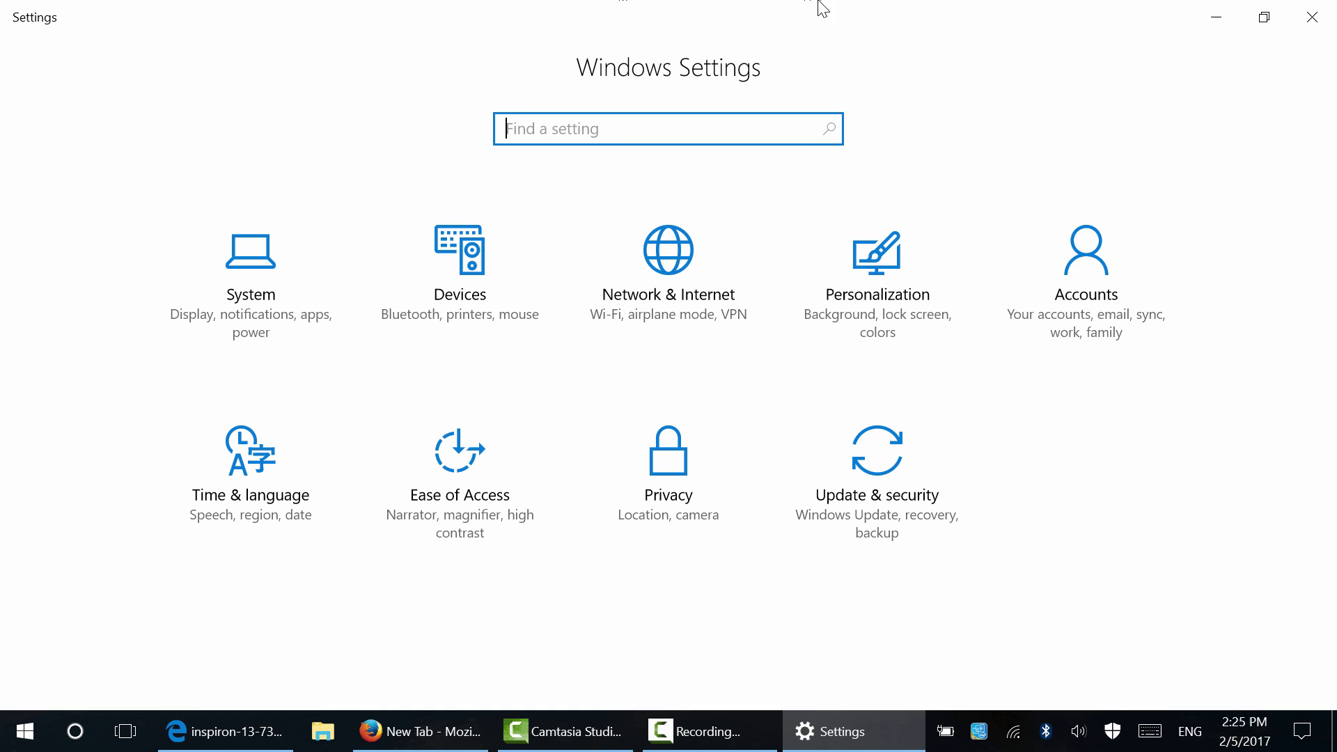
left_click(471, 279)
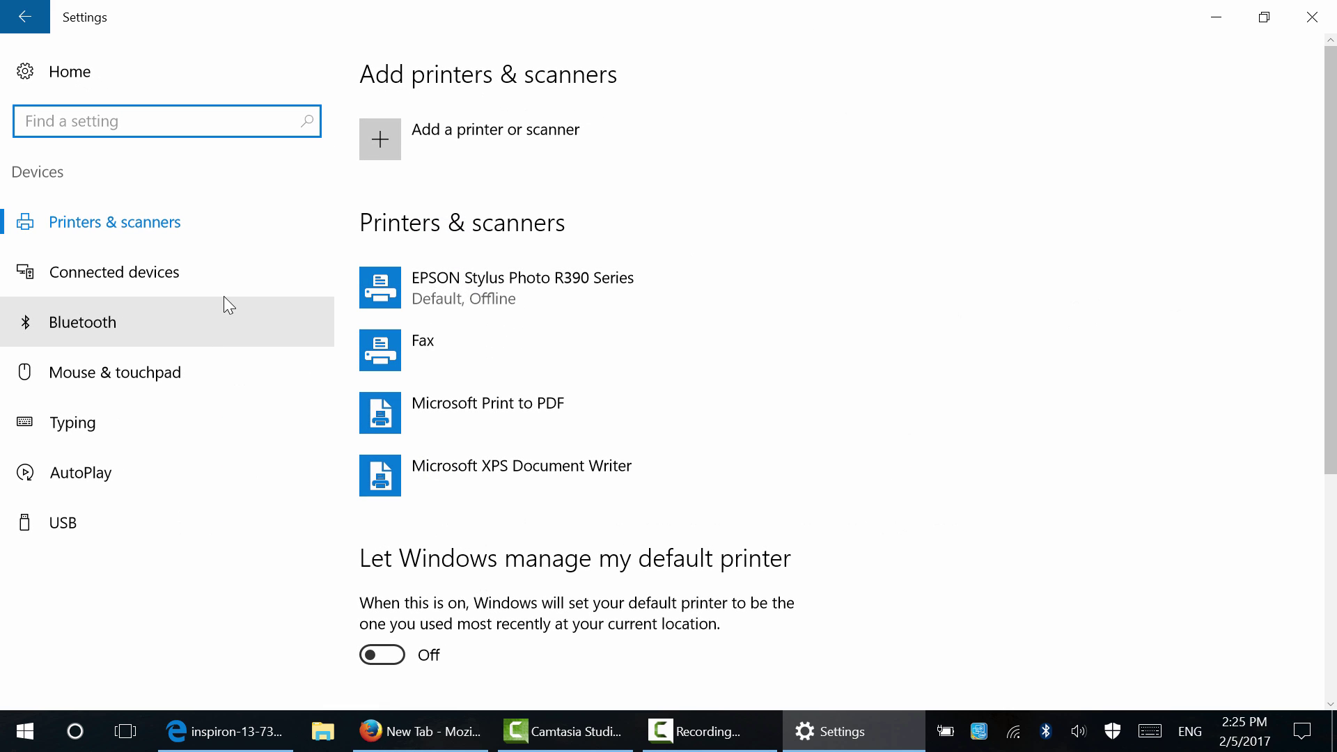
left_click(196, 270)
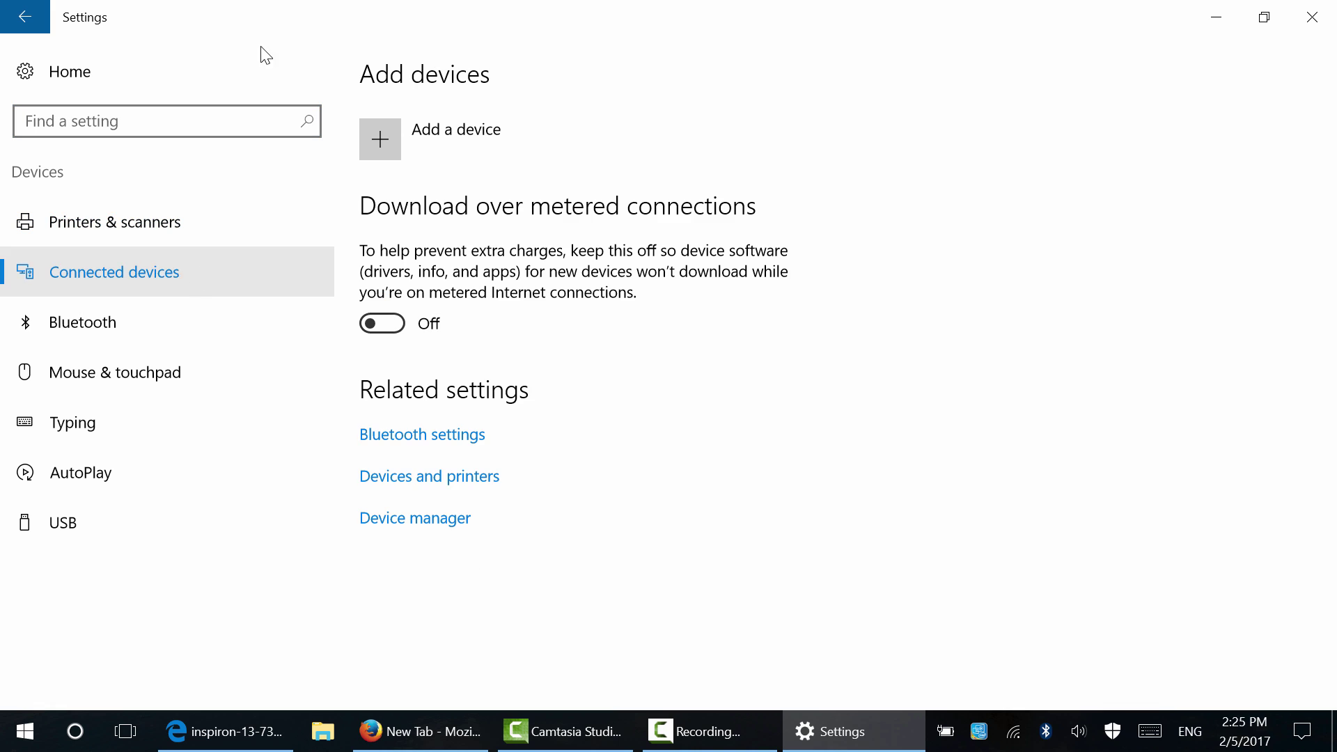
left_click(397, 149)
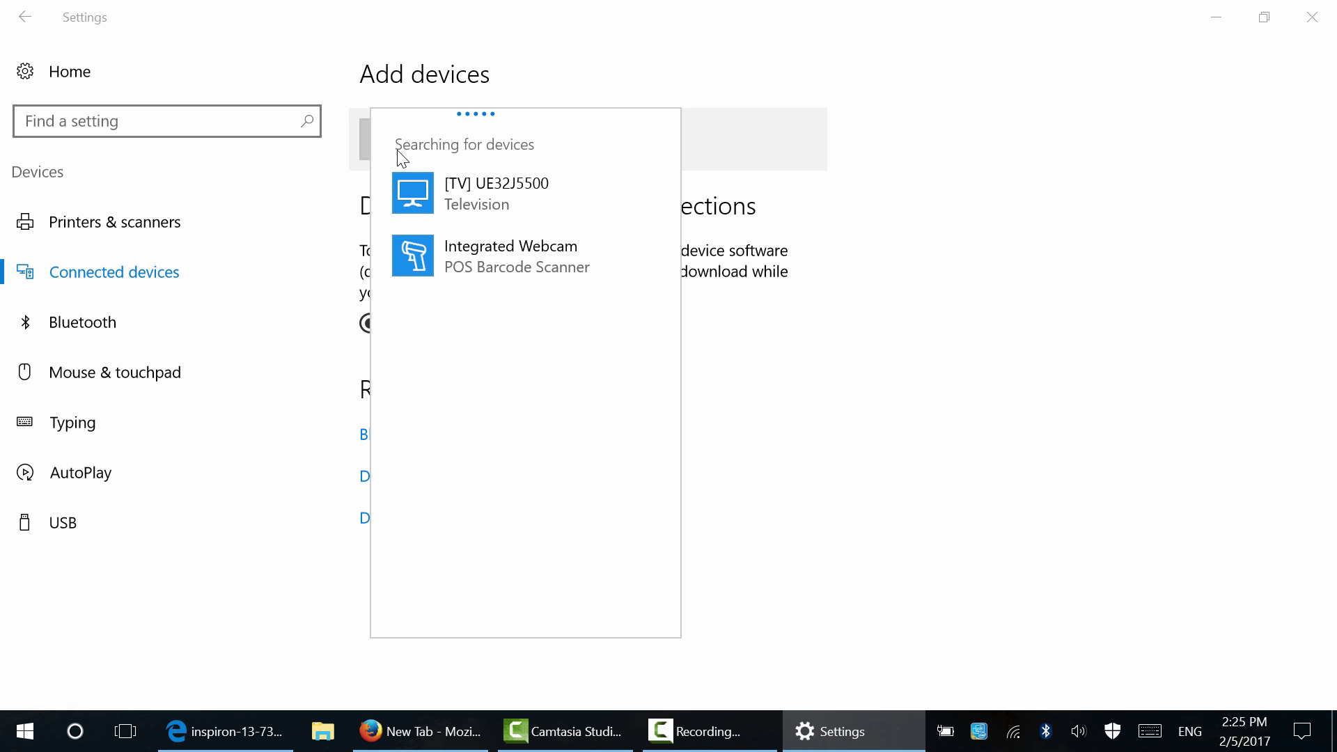
left_click(445, 188)
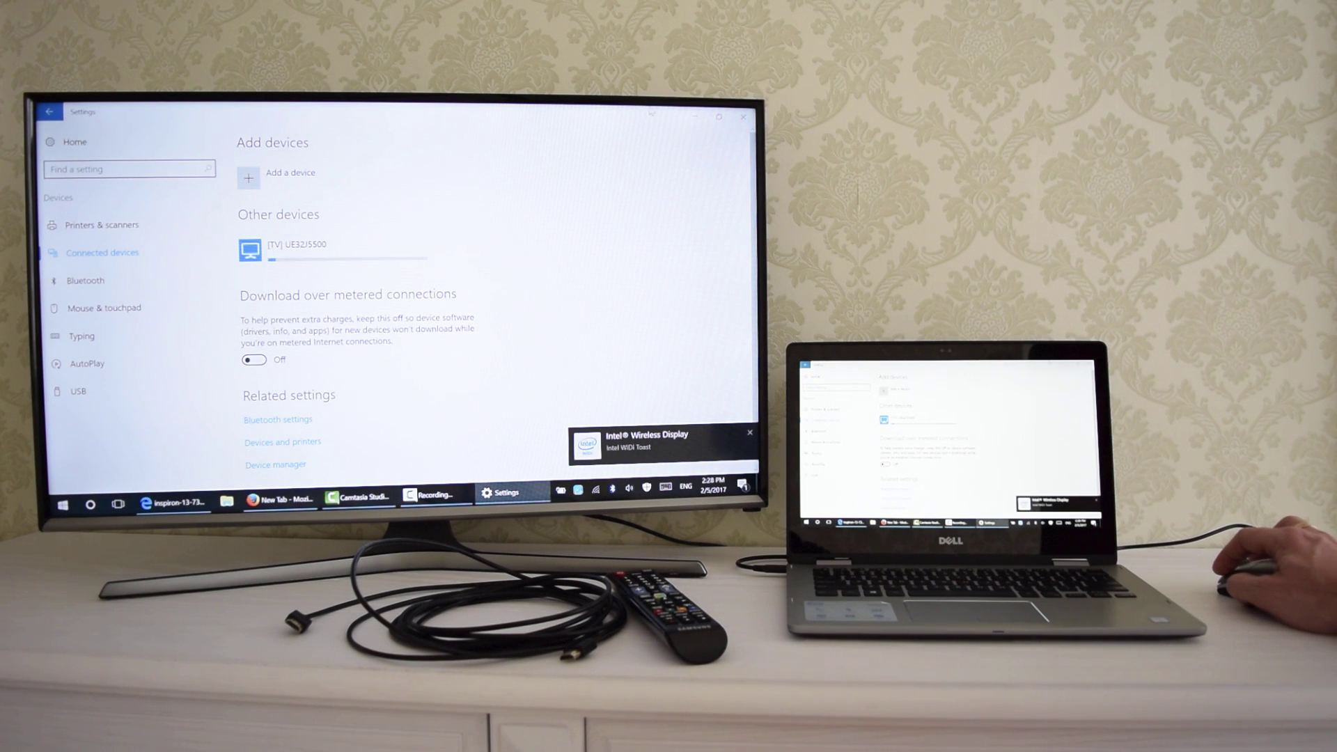
Clear the Settings window off screen to show the desktop.
key("super+d")
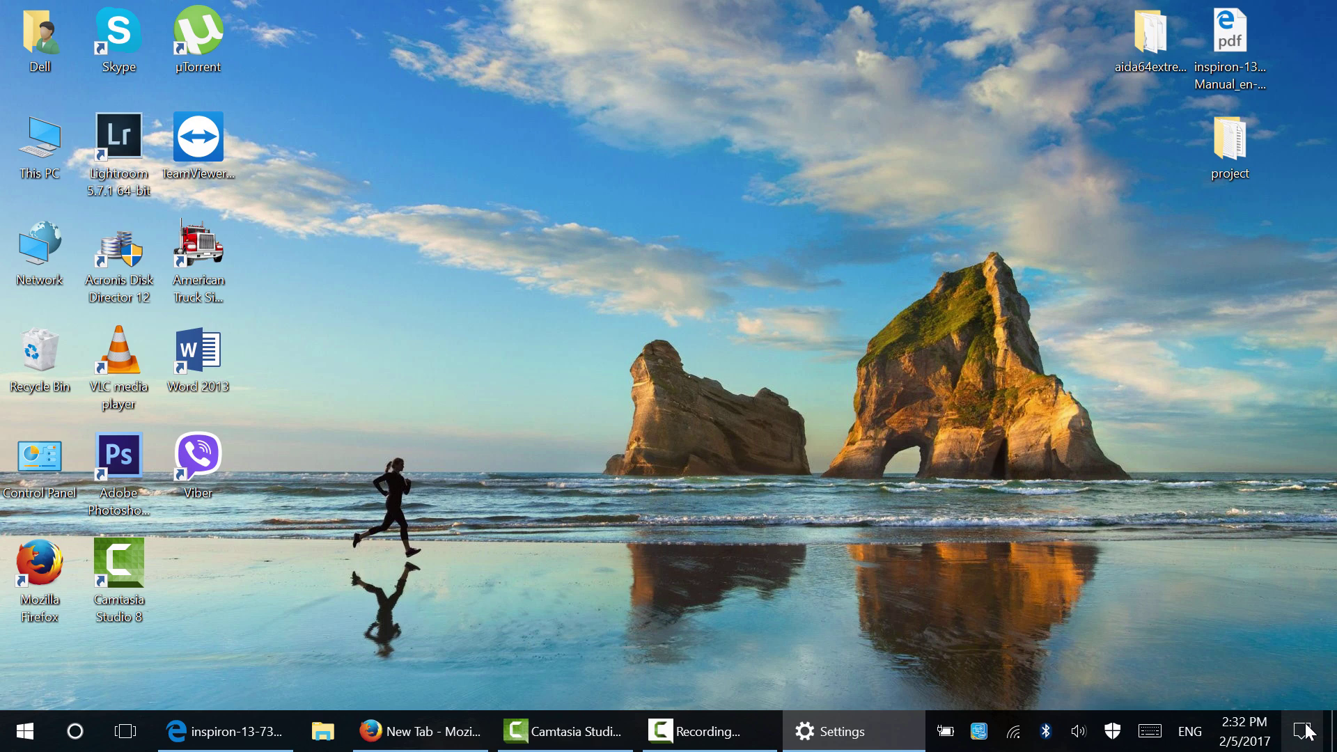
Connect to [TV] UE32J5500 using Action Center's Connect quick action, then dismiss the flyout.
left_click(1303, 737)
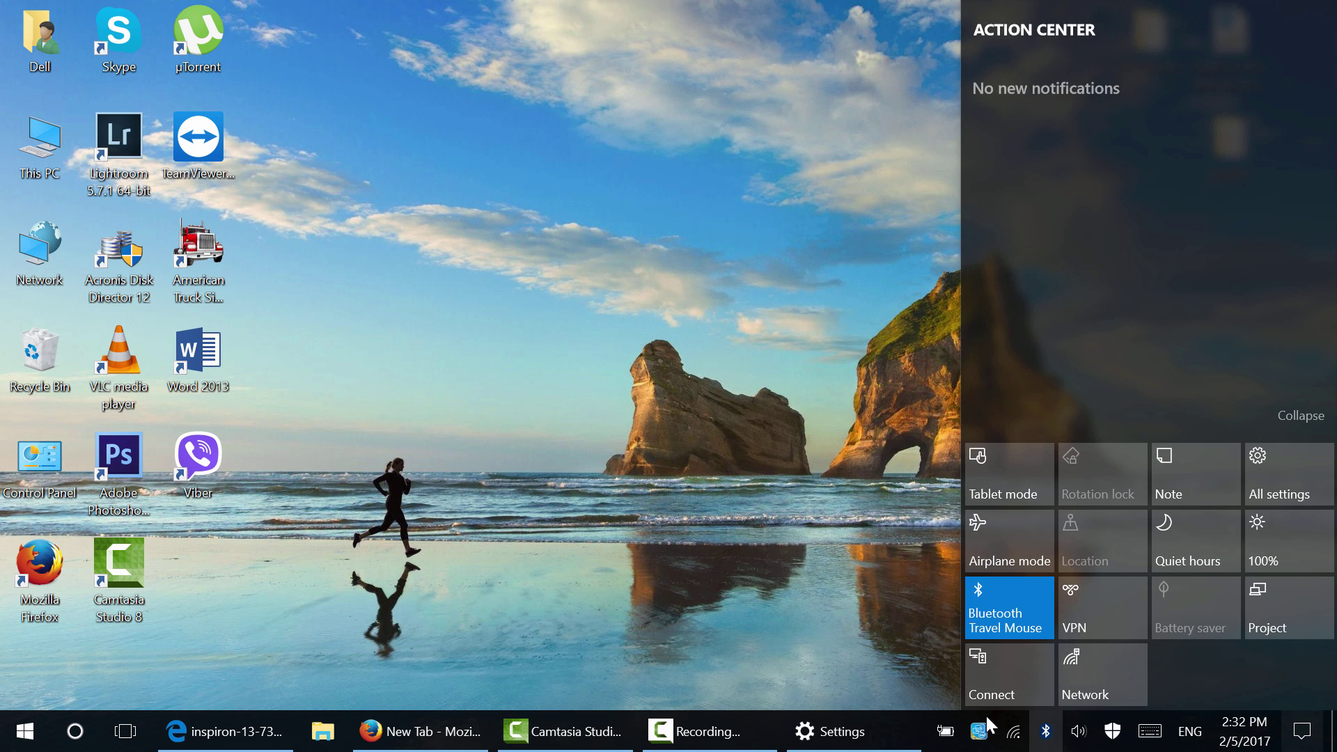
left_click(1038, 680)
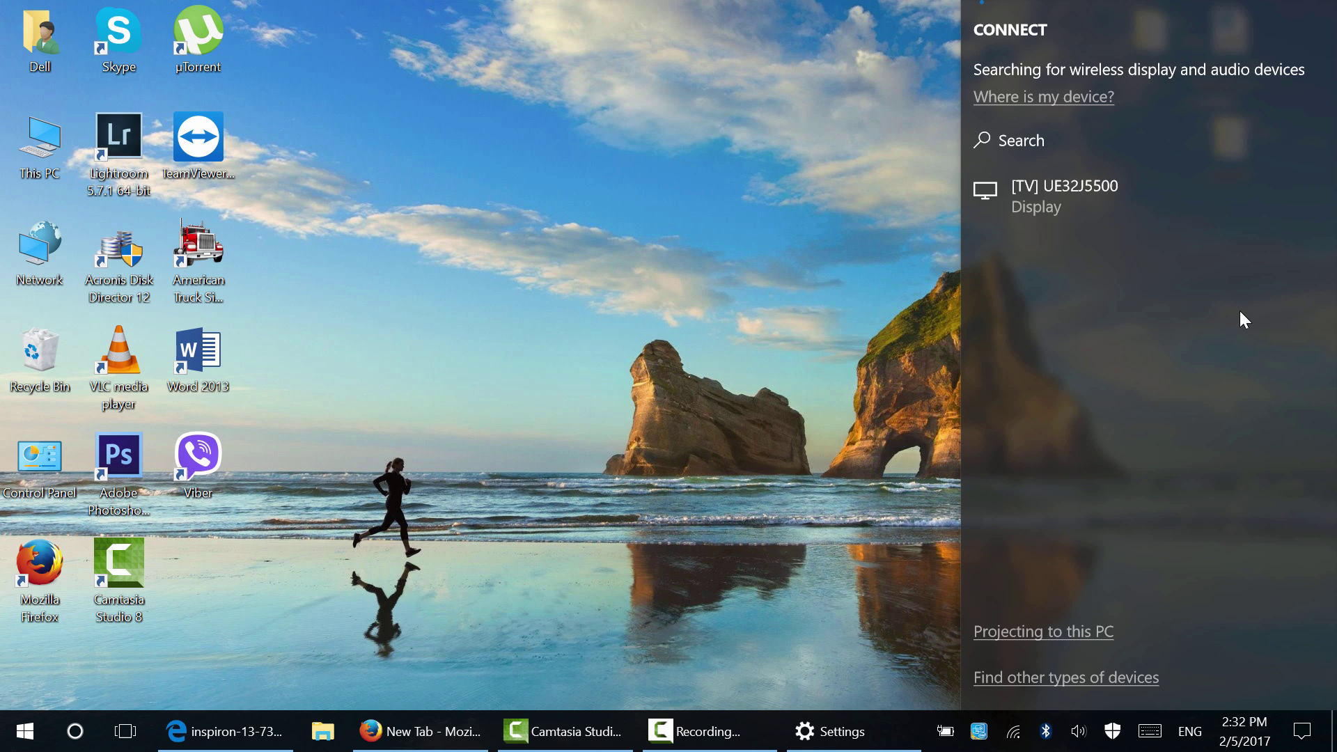
left_click(1205, 189)
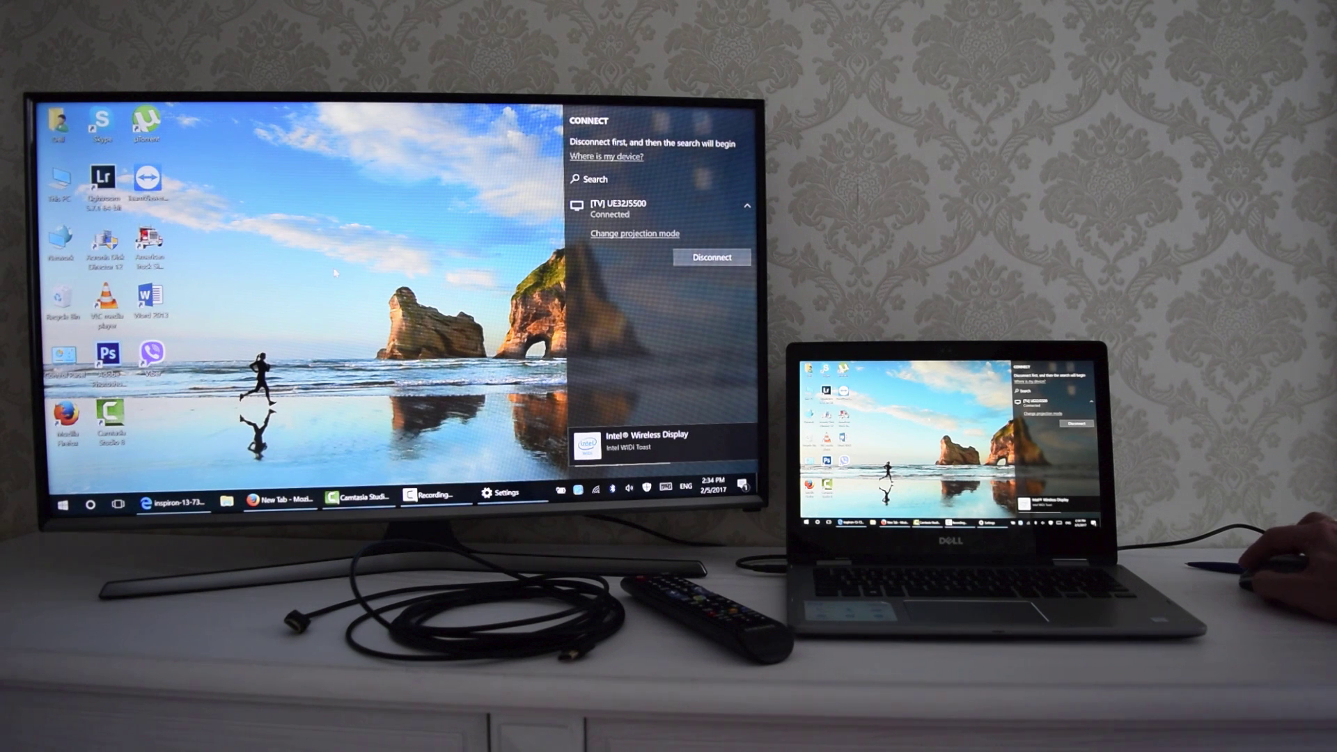
left_click(363, 248)
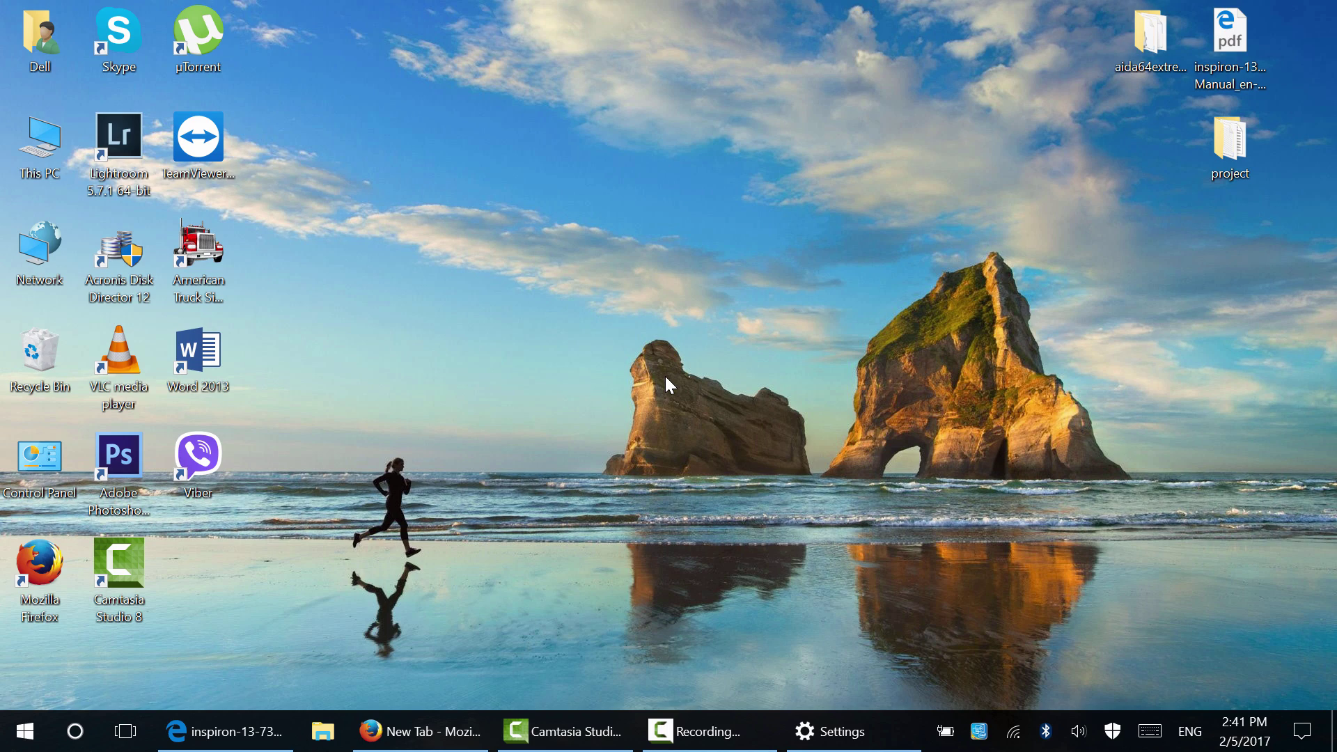
Connect to [TV] UE32J5500 via Display settings' 'Connect to a wireless display' option.
right_click(666, 375)
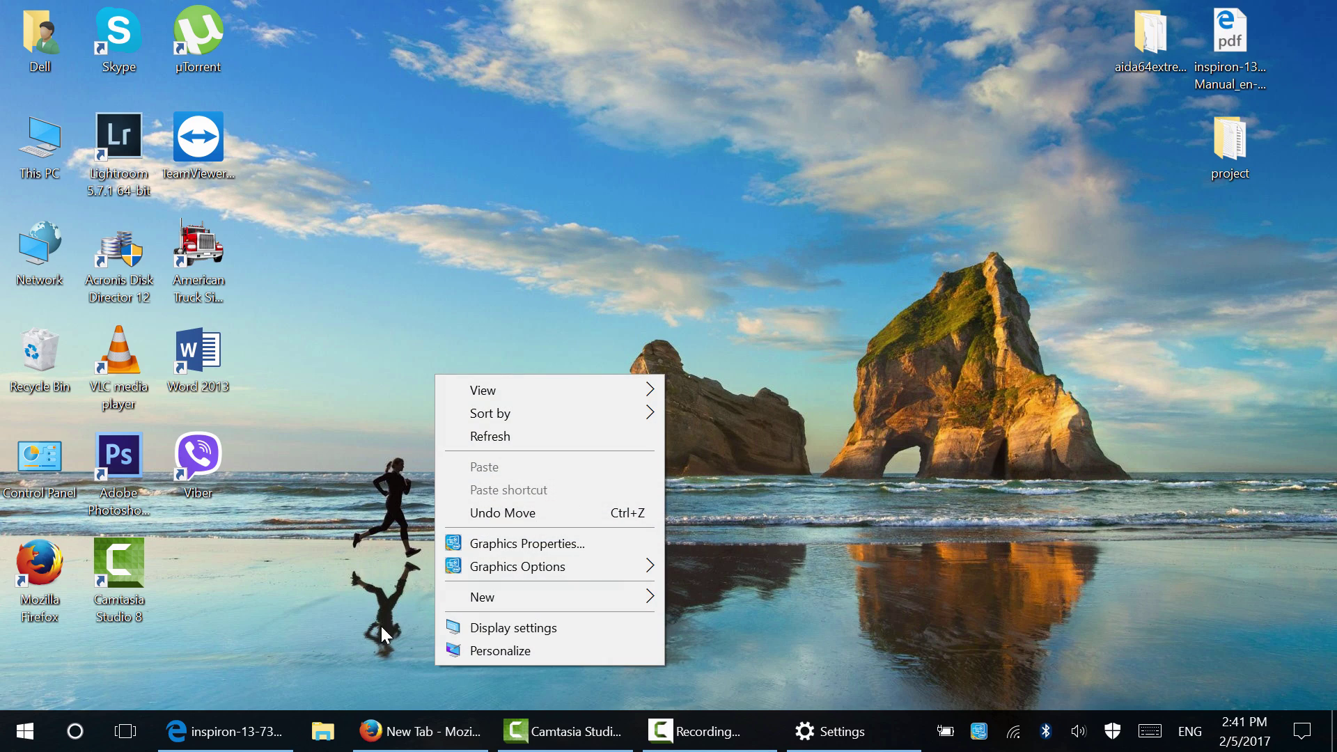
left_click(473, 628)
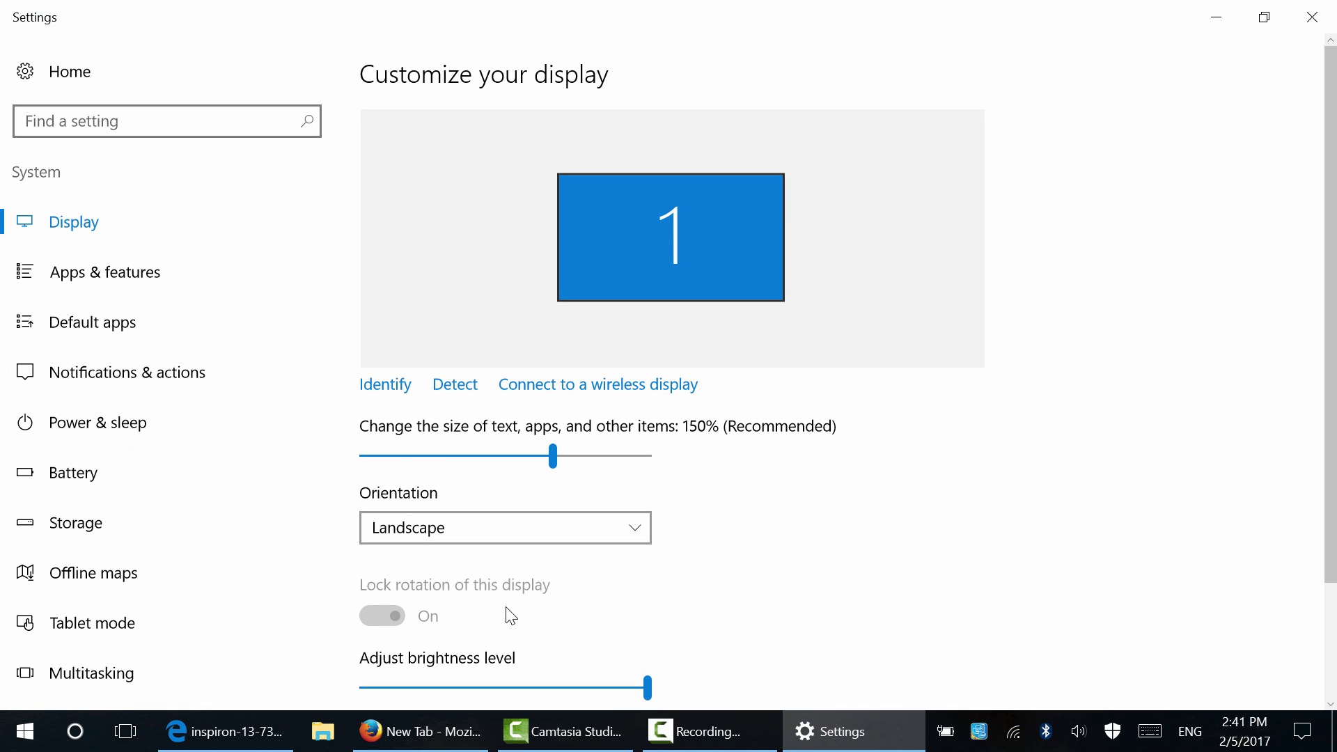
left_click(663, 389)
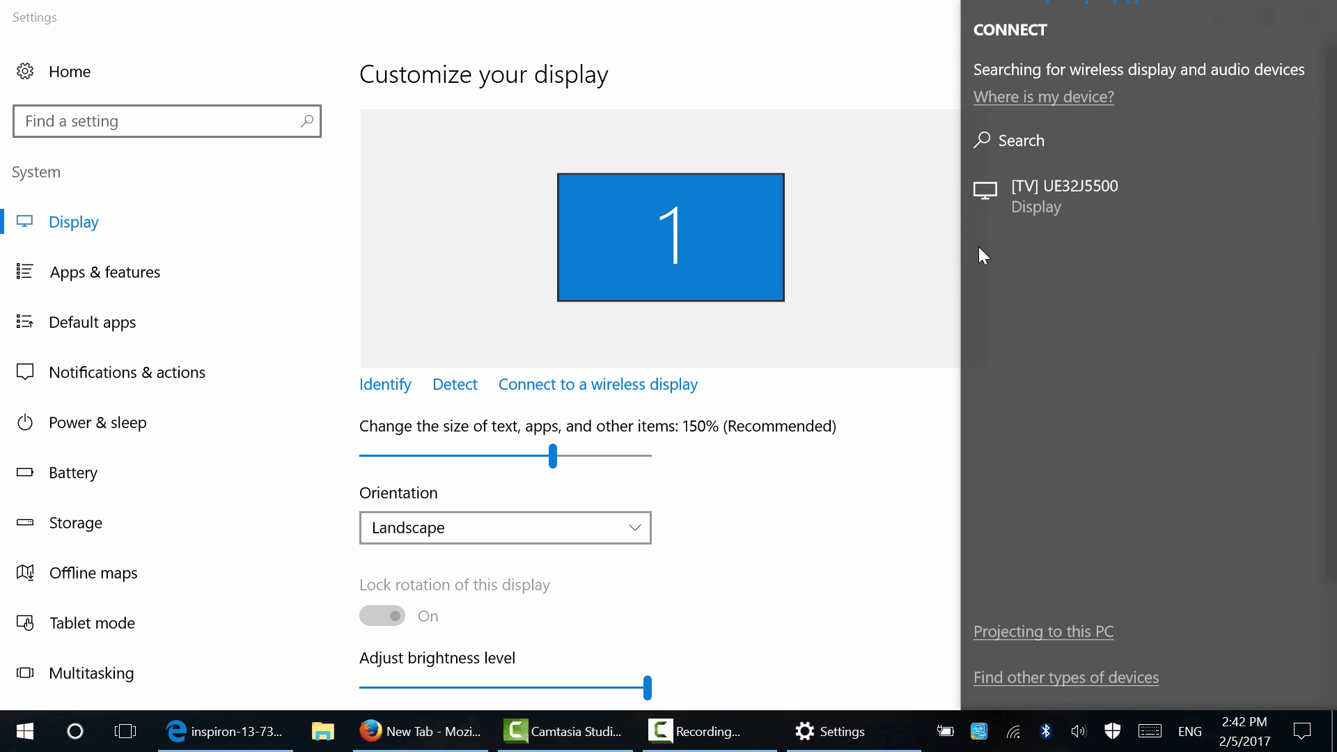
left_click(1002, 211)
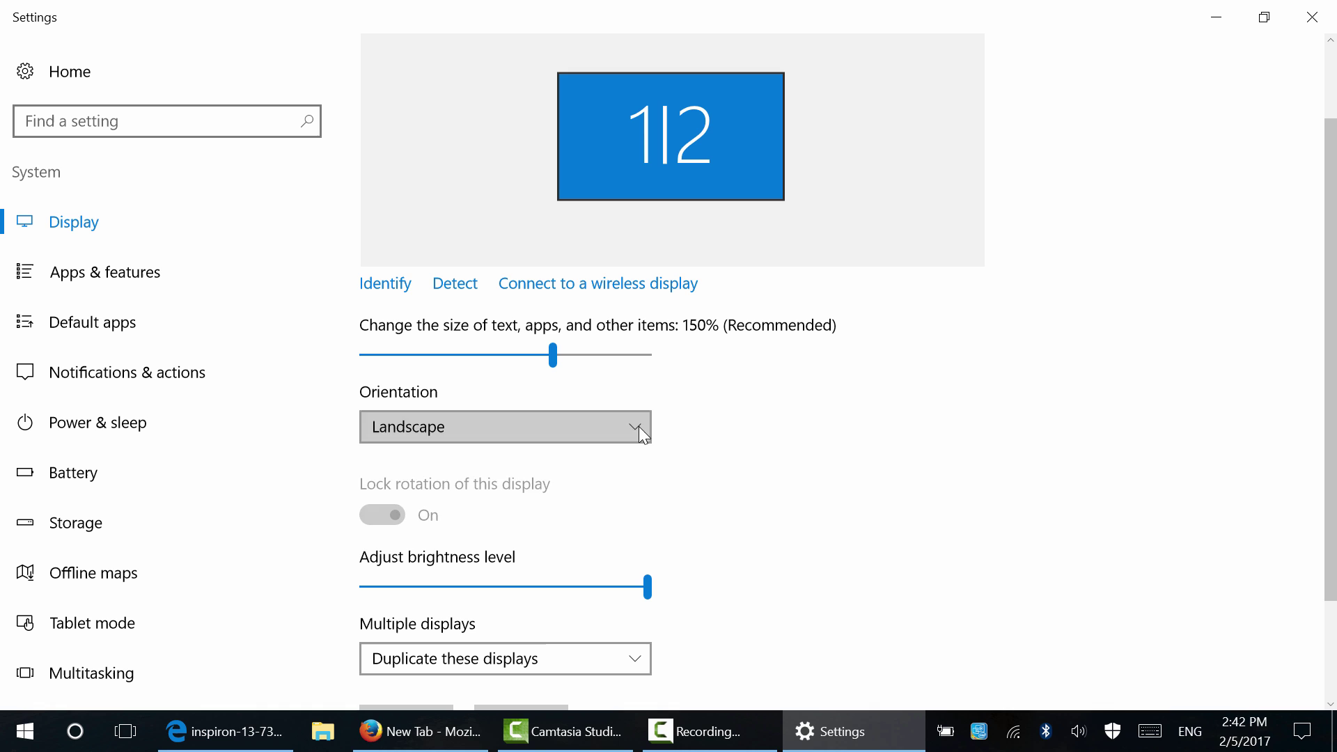
Set Multiple displays to 'Extend these displays', apply it, and keep the changes.
left_click(639, 427)
left_click(691, 476)
scroll(716, 461, "down", 2)
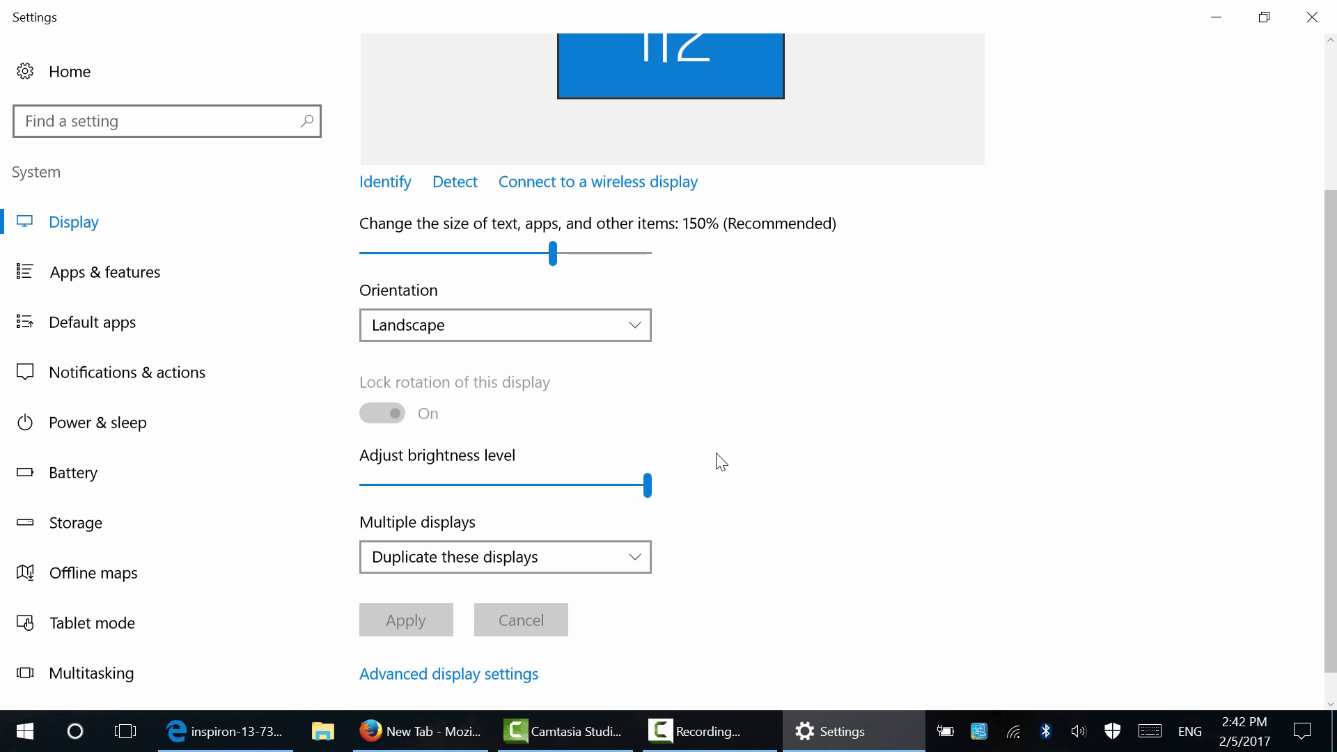
scroll(717, 462, "down", 1)
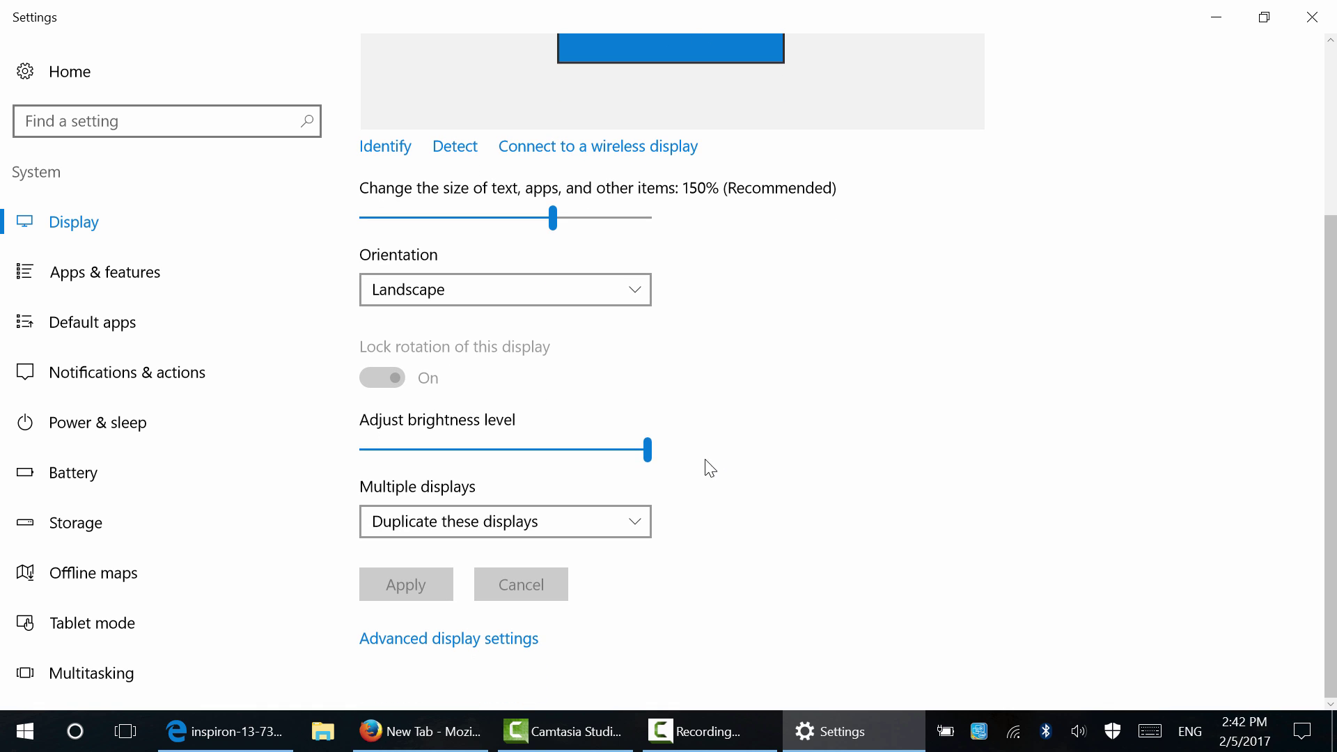
left_click(582, 532)
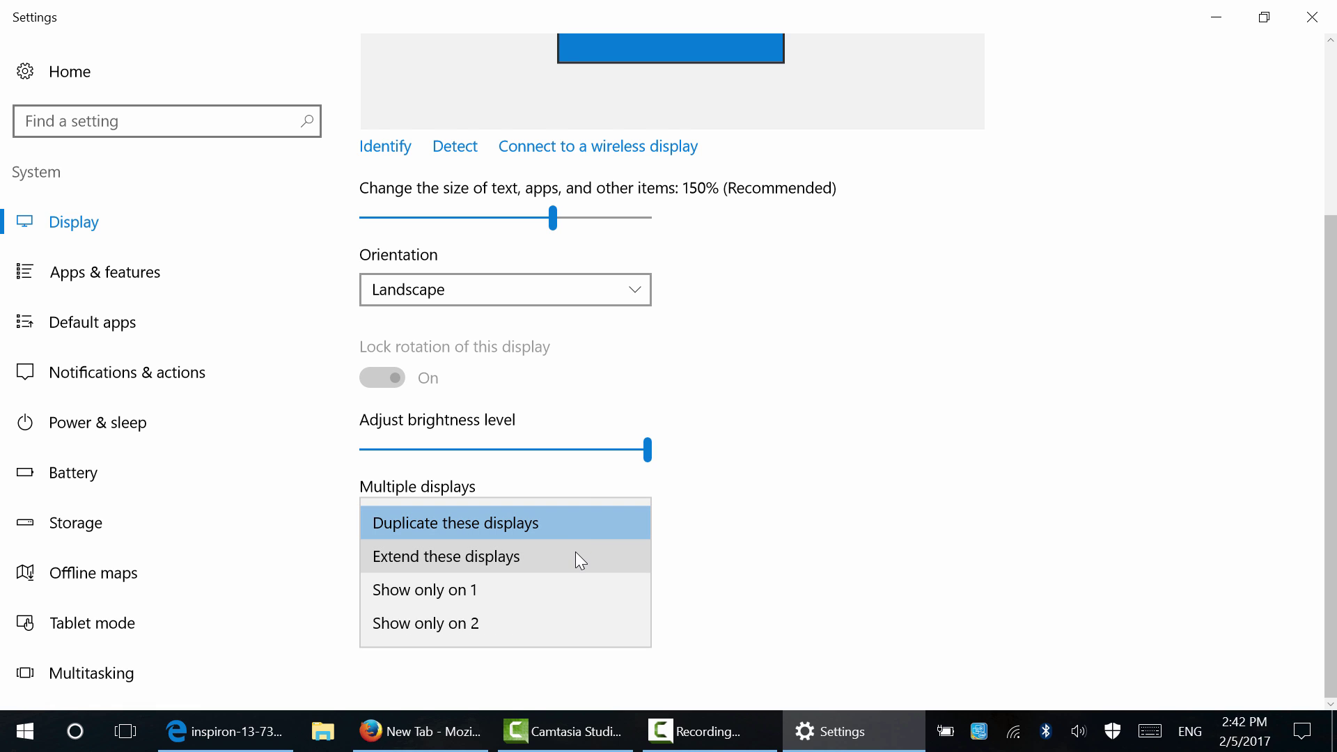
left_click(576, 552)
left_click(394, 648)
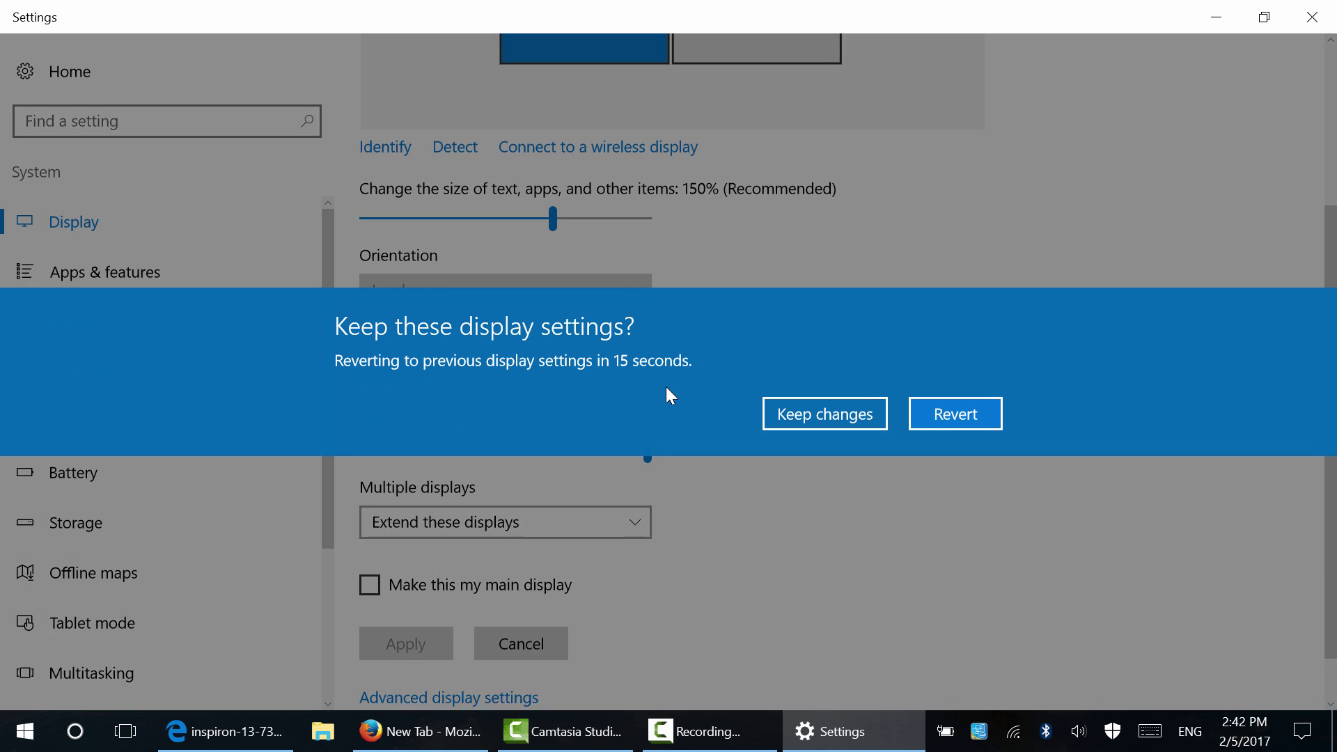
left_click(770, 416)
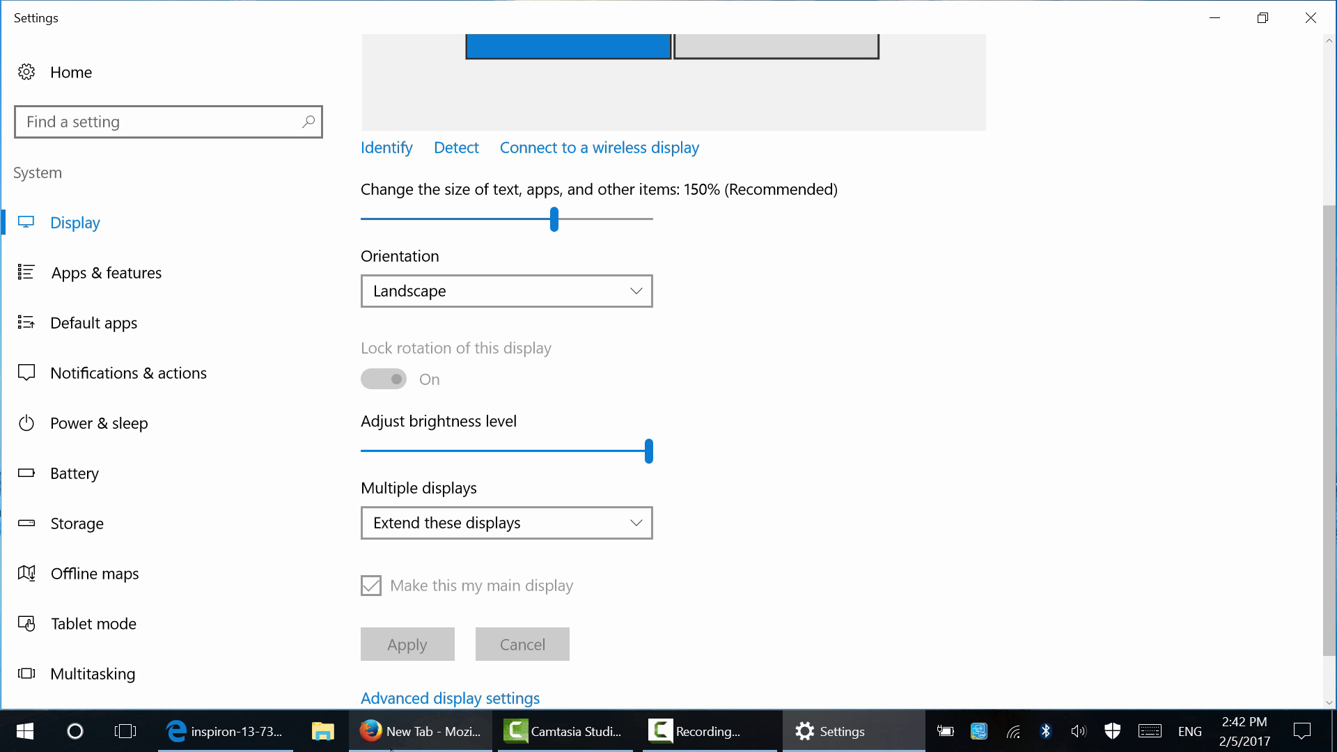
left_click(285, 744)
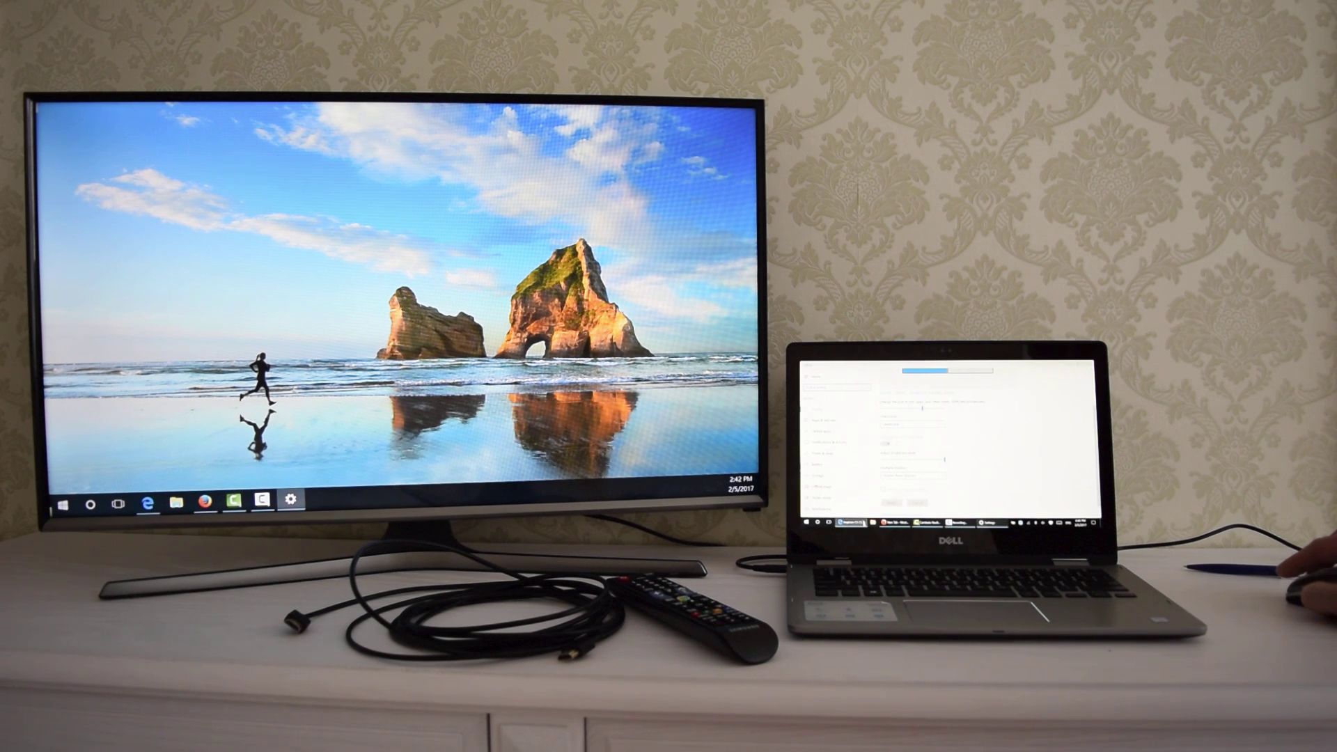
Move the PDF service manual onto the TV and maximize it, then revert the display arrangement.
key("alt+Tab")
left_click_drag(1046, 366, 157, 121)
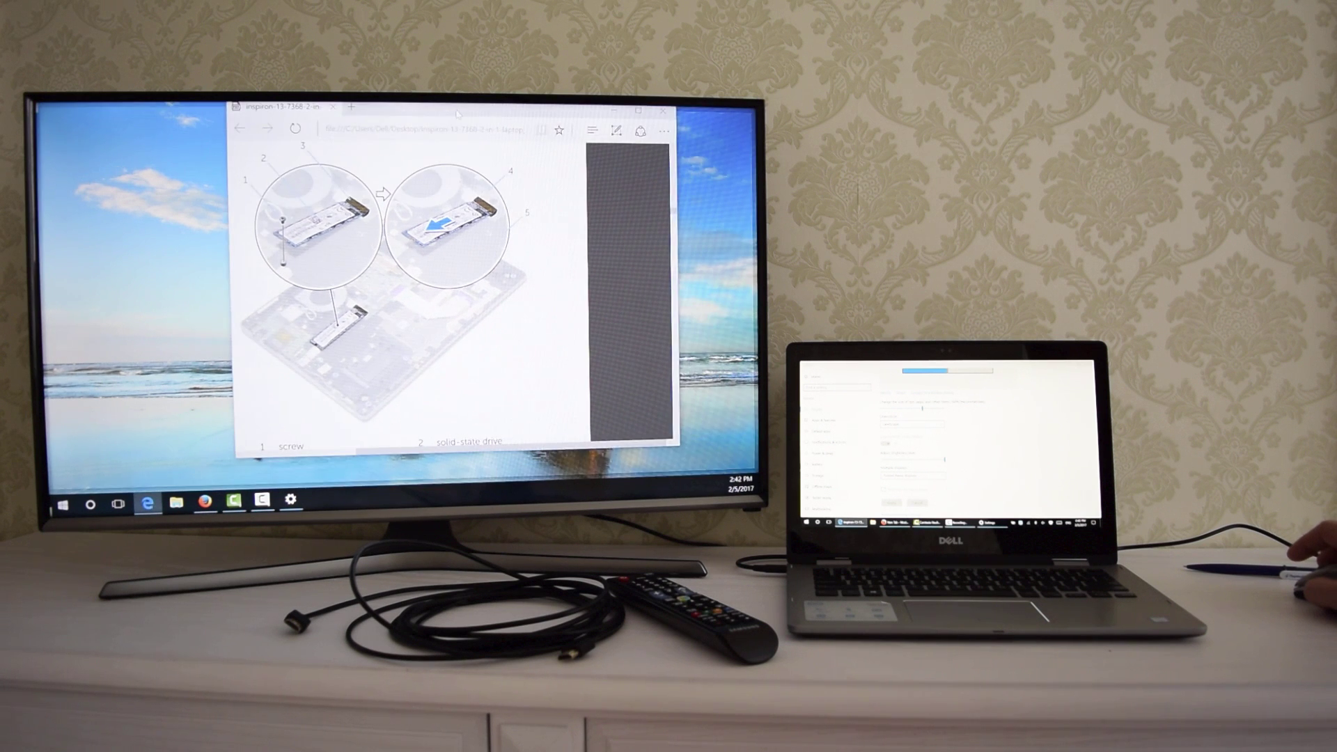
left_click_drag(452, 122, 459, 112)
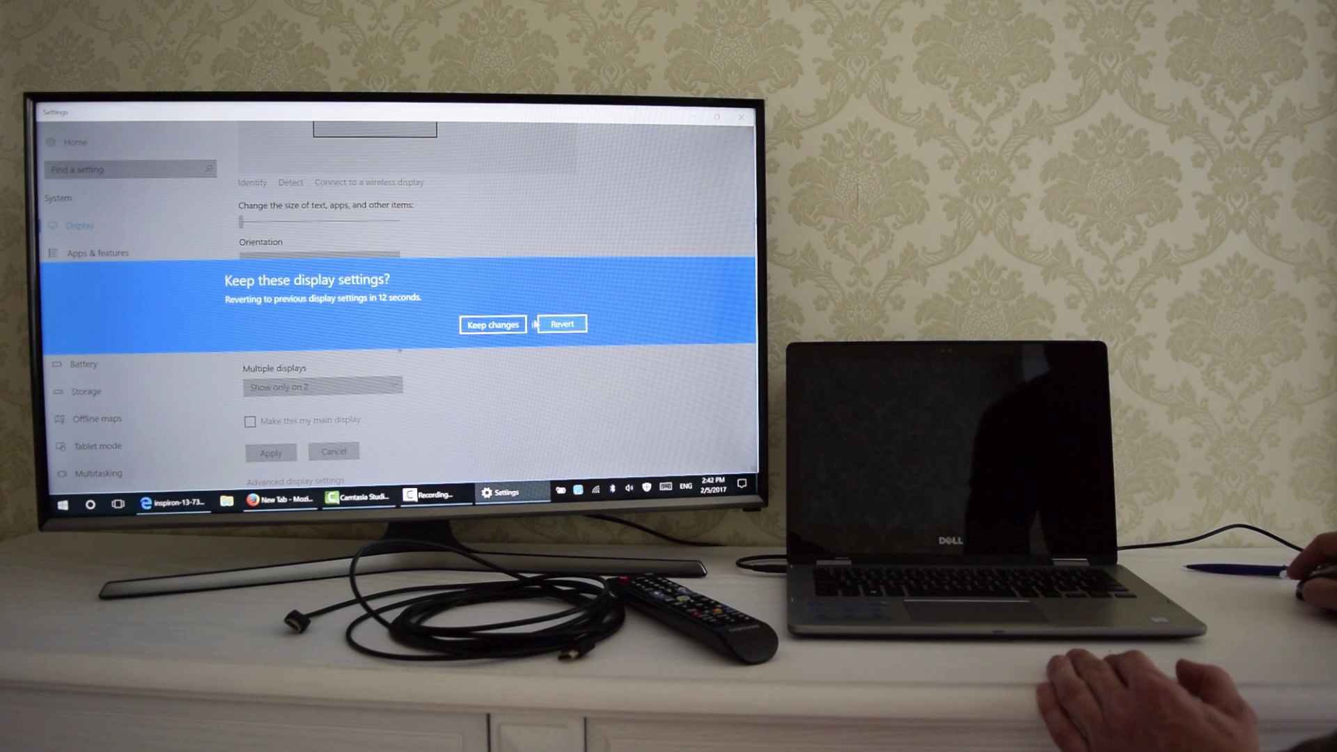
left_click(563, 325)
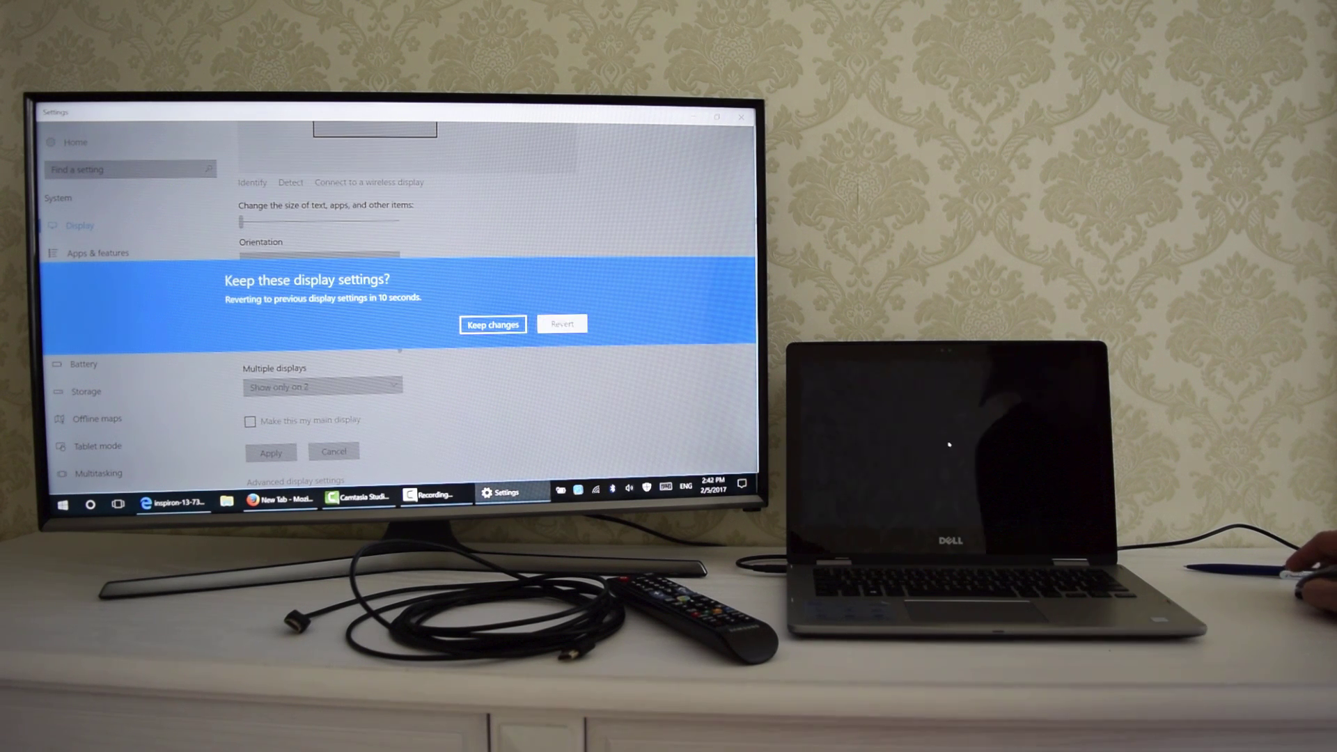